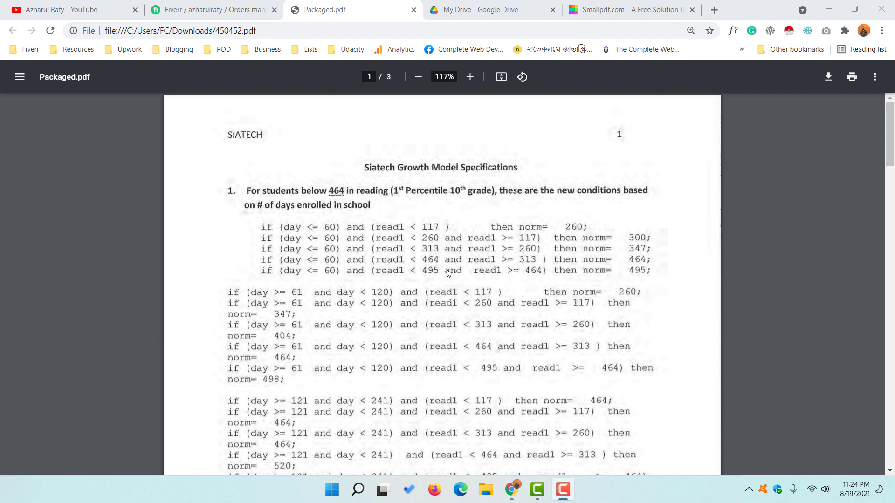
Open the scanned 450452.pdf from Google Drive with Google Docs
scroll(320, 261, down, 14)
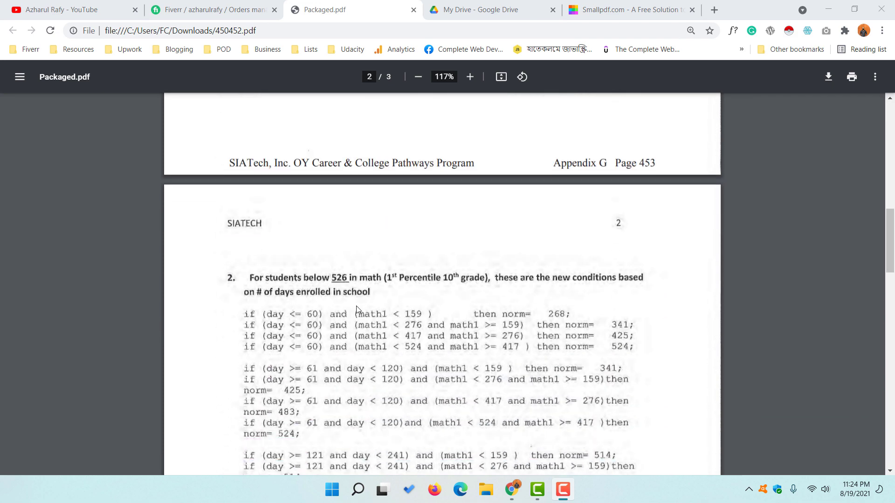
scroll(263, 251, up, 9)
scroll(242, 254, up, 5)
scroll(569, 257, down, 12)
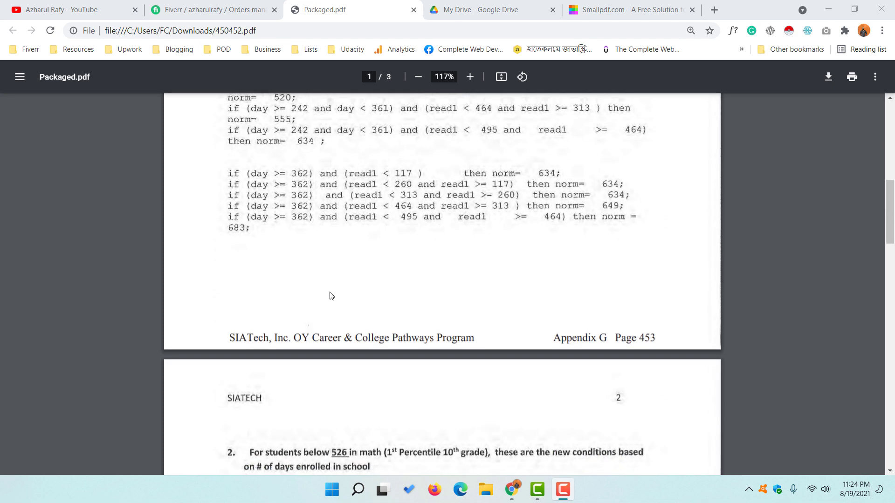
scroll(332, 296, down, 13)
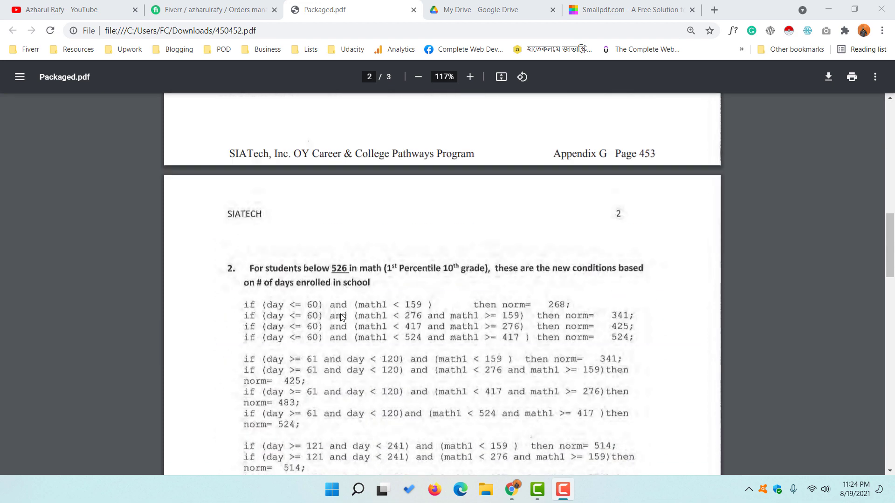
scroll(381, 346, down, 4)
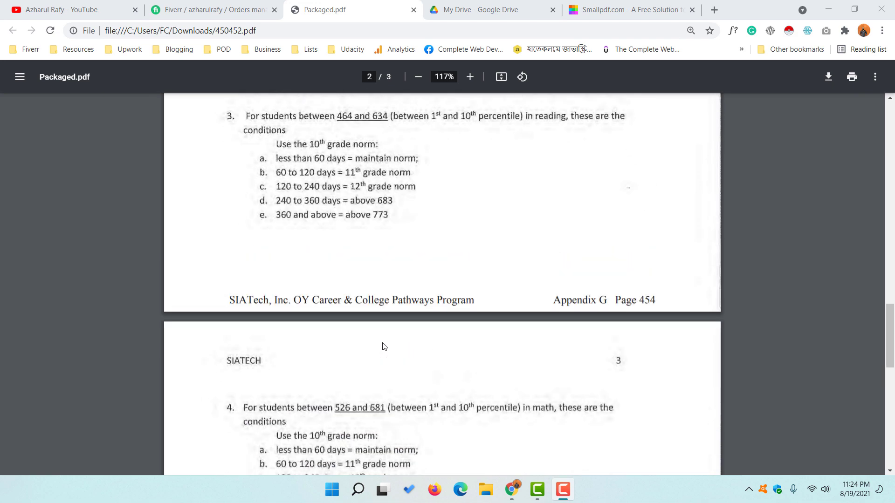
scroll(381, 347, up, 20)
click(465, 7)
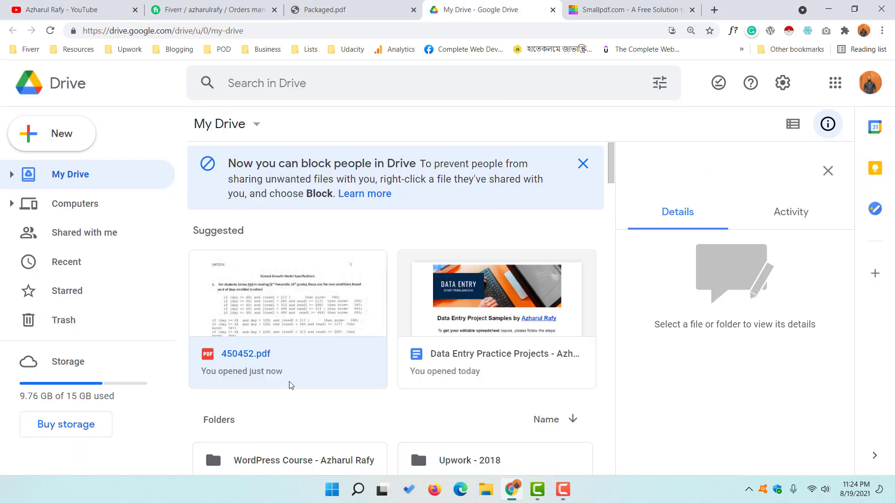
double_click(288, 349)
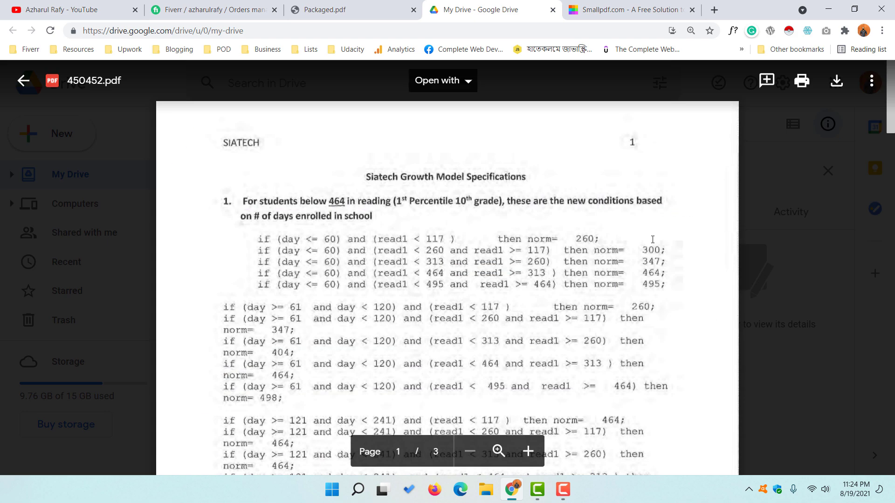
click(443, 80)
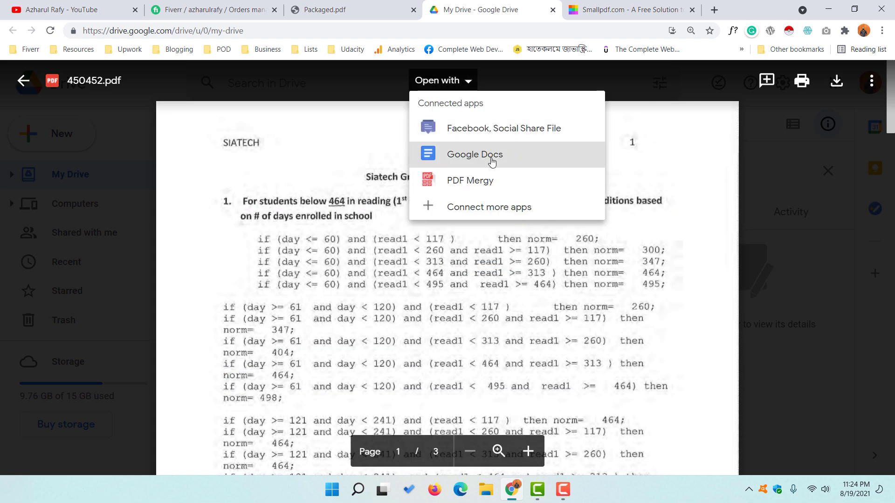
click(468, 153)
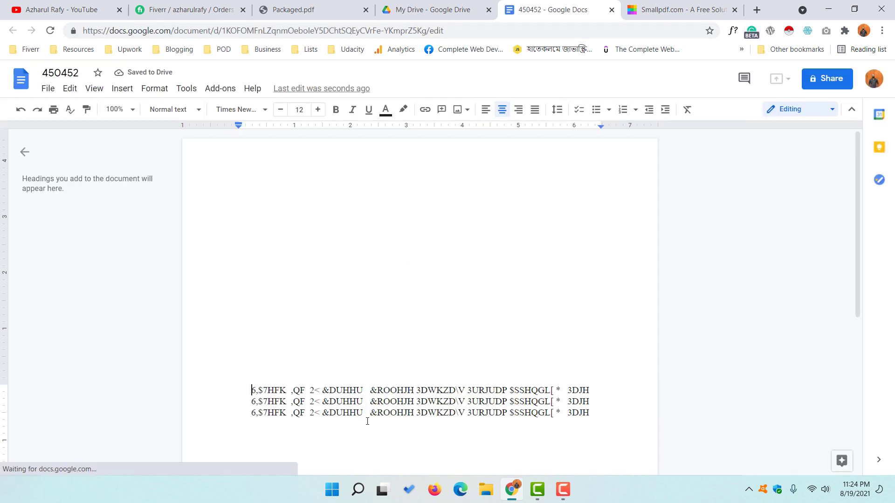
Select all the garbled Google Docs text, then return to the readable 450452.pdf preview in Drive
key(ctrl+a)
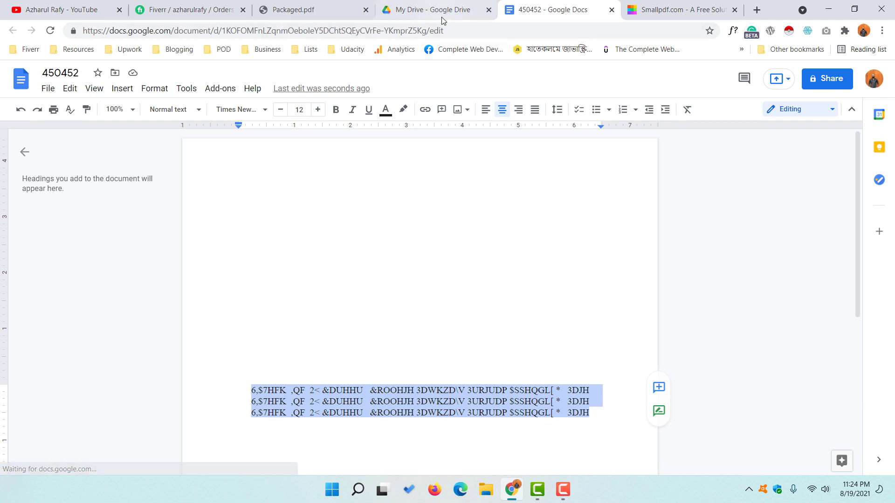
click(433, 10)
scroll(454, 327, down, 3)
scroll(443, 325, up, 3)
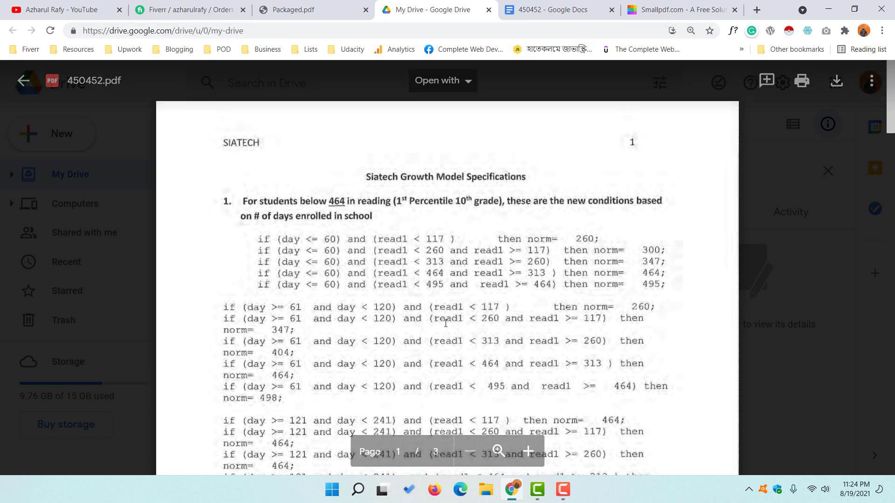
Switch to the Smallpdf site and scroll to its Most Popular PDF Tools list
click(648, 6)
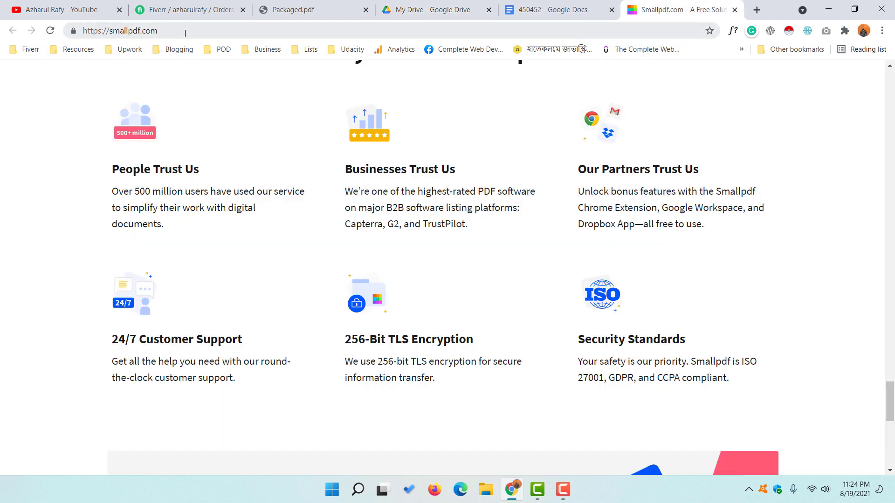
scroll(68, 274, up, 5)
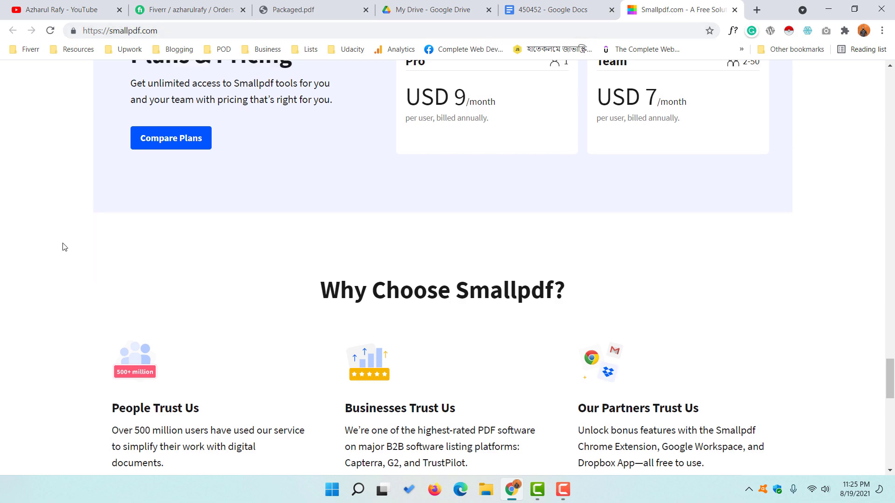
scroll(63, 246, down, 15)
scroll(65, 247, up, 20)
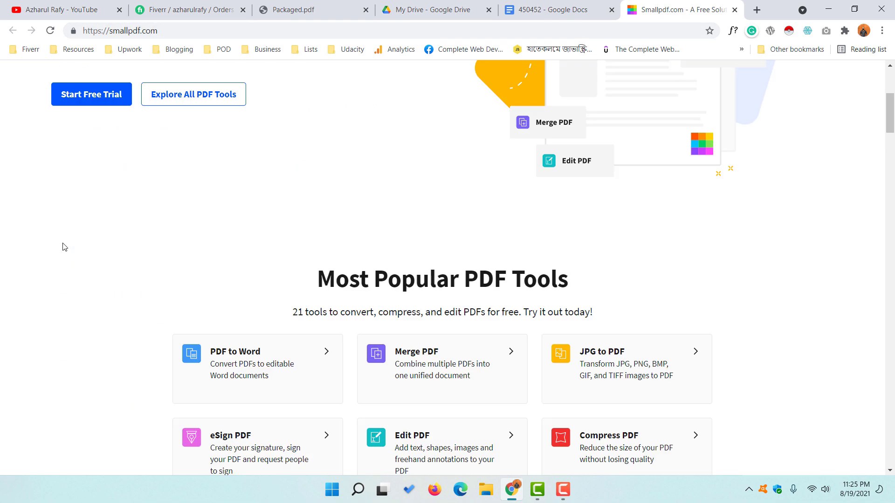
scroll(375, 198, down, 7)
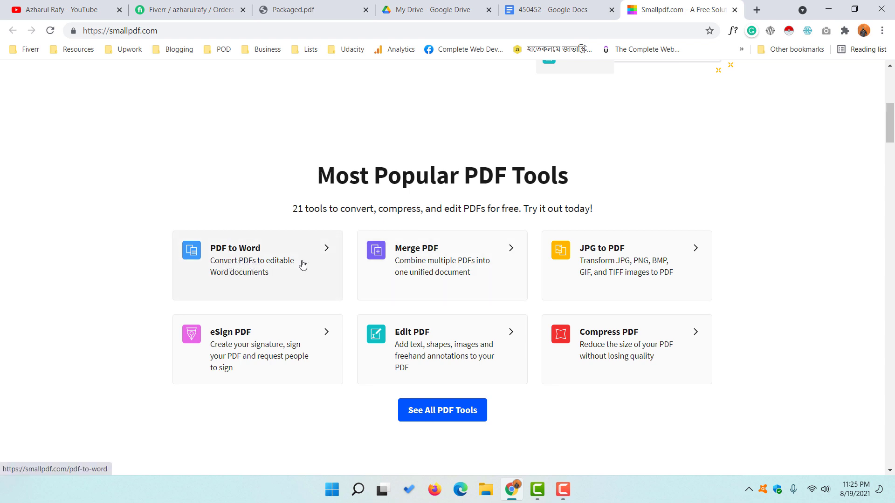
Upload 450452.pdf from Downloads to Smallpdf's PDF to Word converter
click(239, 263)
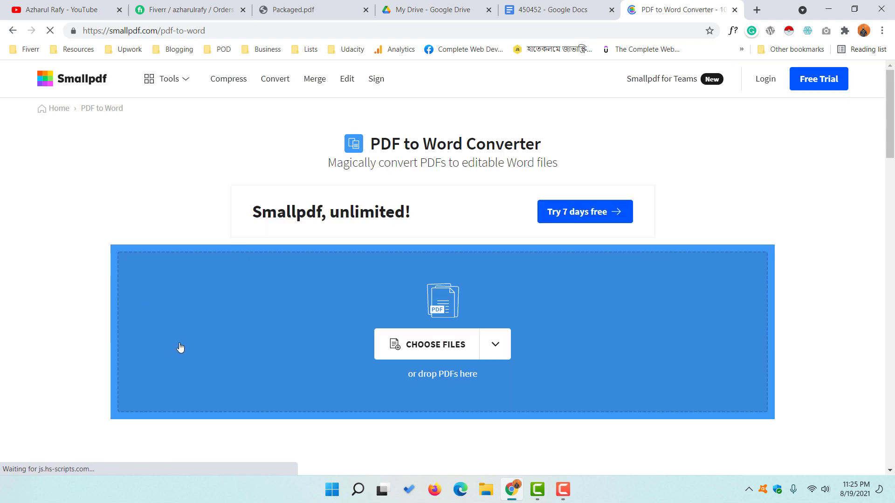
click(449, 354)
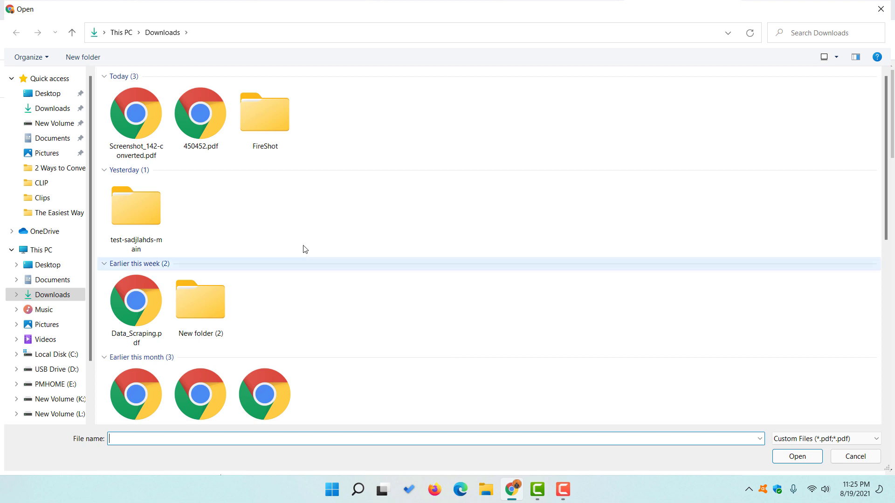
click(198, 135)
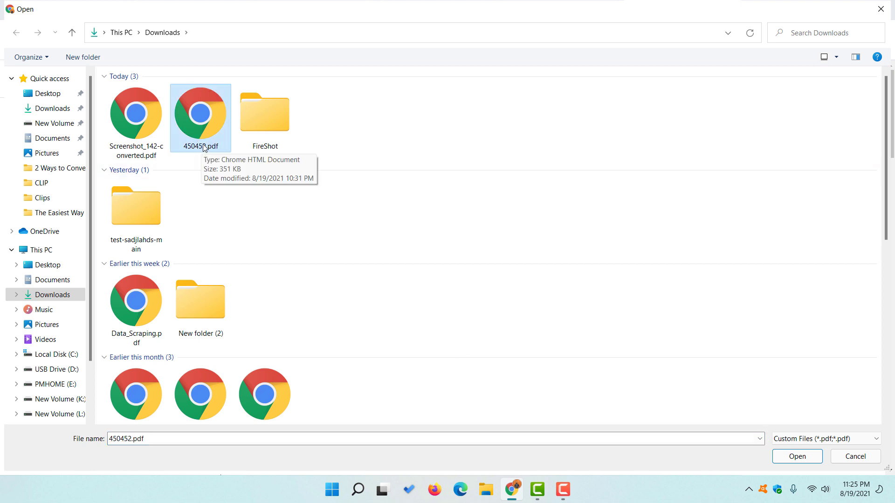
click(798, 458)
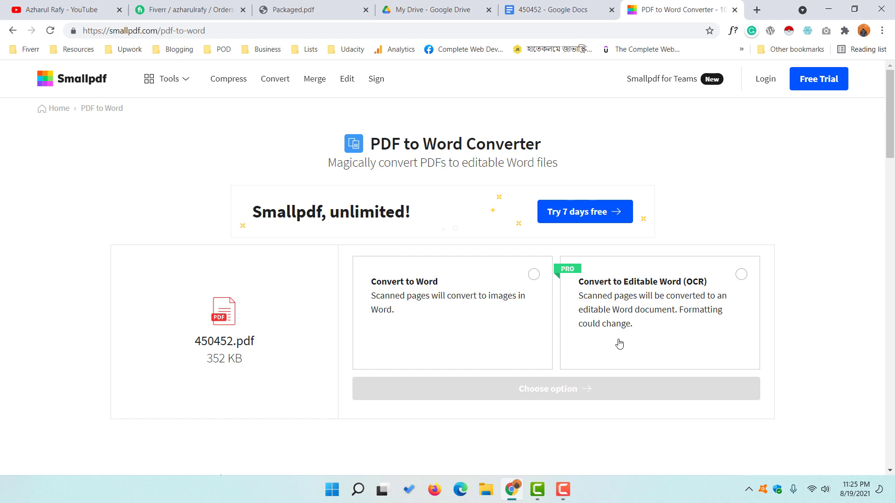
Check the original PDF, then convert 450452.pdf using the standard Convert to Word option
click(726, 288)
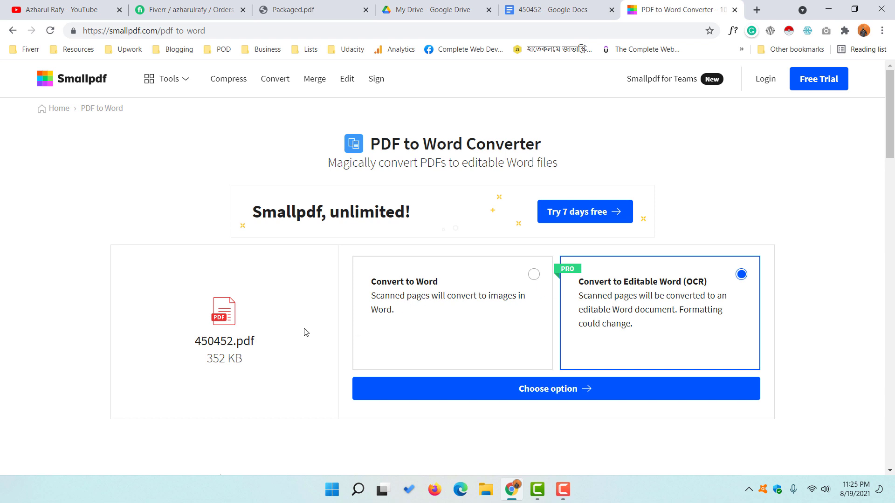
click(292, 9)
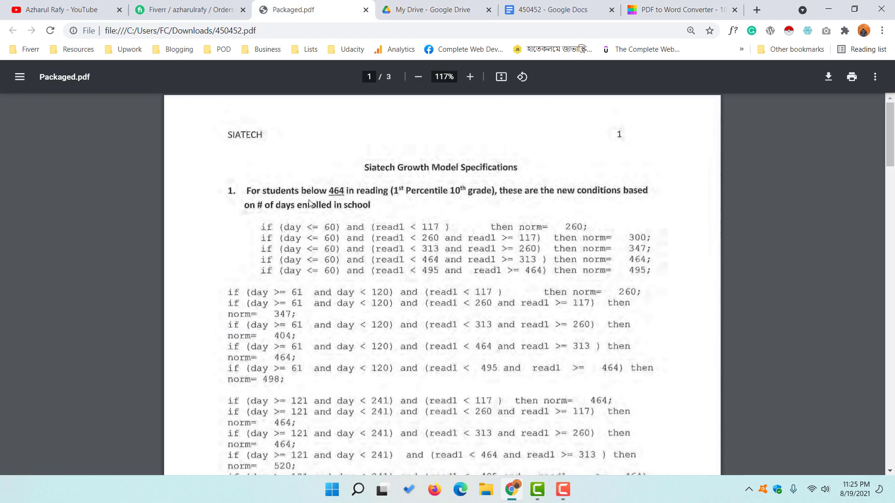
click(661, 10)
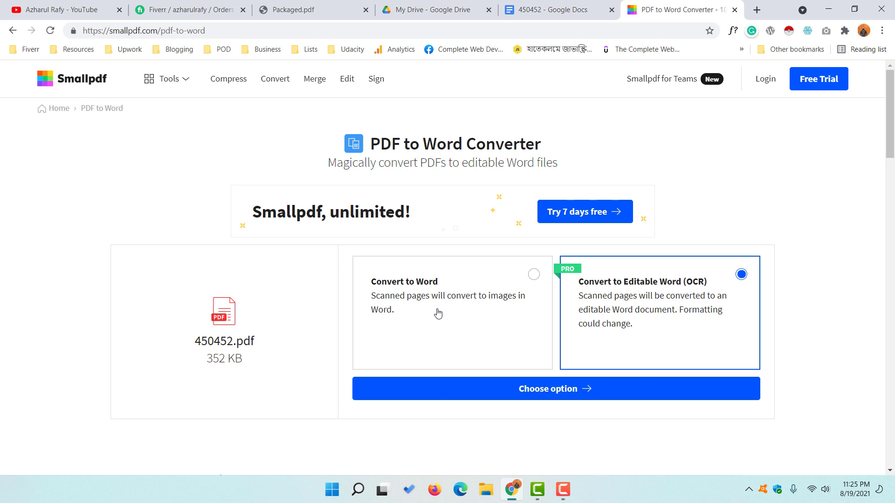
click(438, 313)
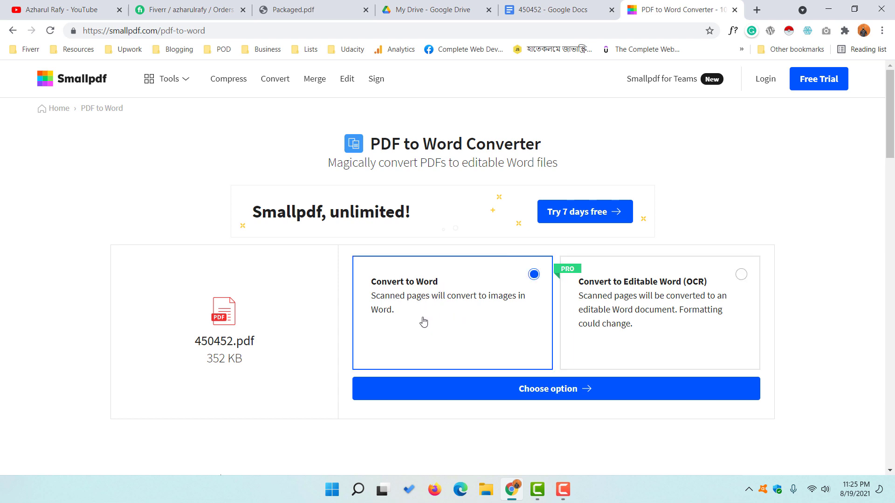
click(526, 401)
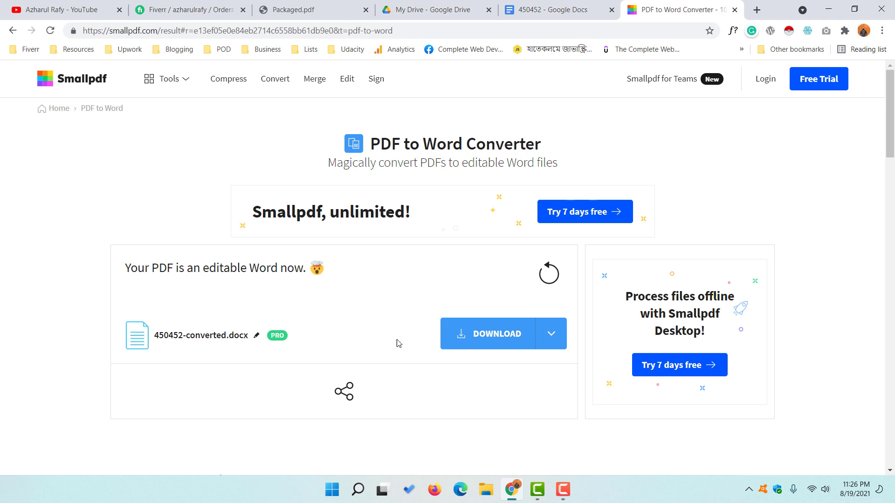
Download the converted file and save it to Downloads as 'Converted to Word.docx'
click(508, 344)
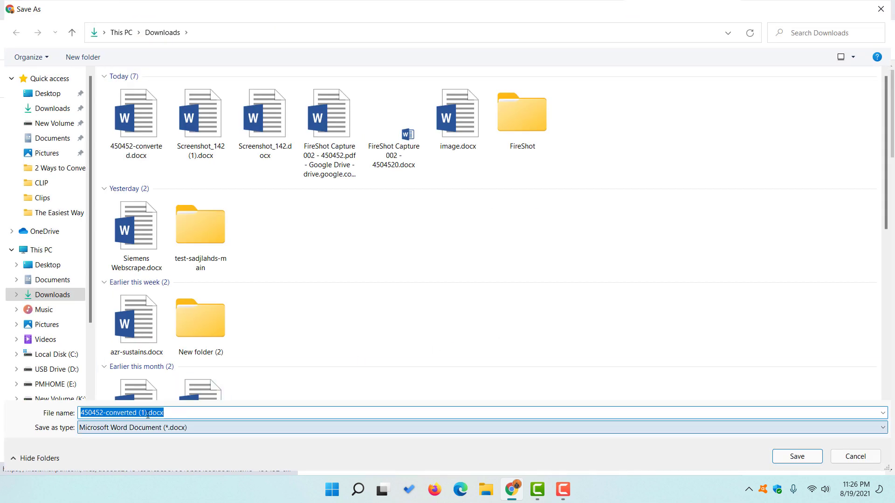
click(149, 413)
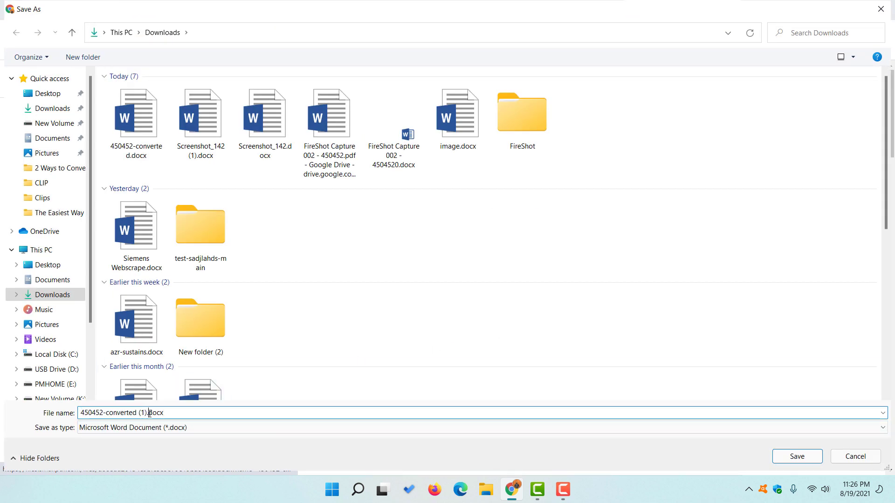
drag(148, 413, 76, 412)
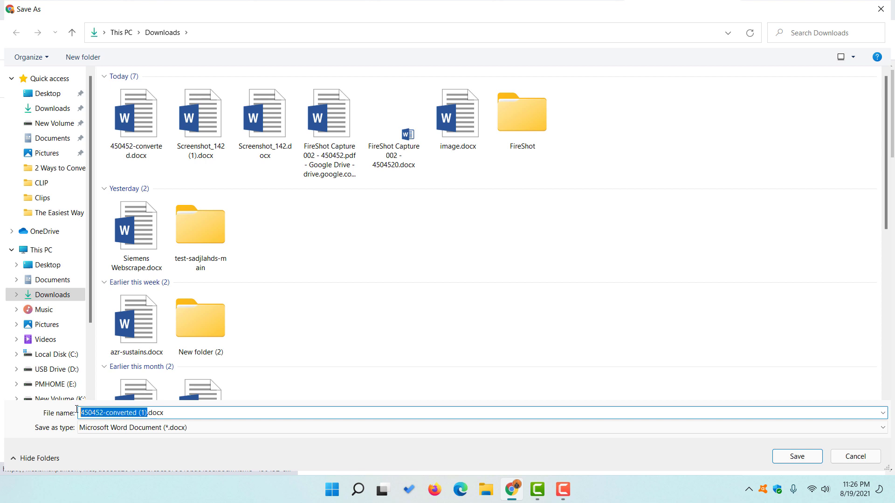
key(BackSpace)
text(Converted)
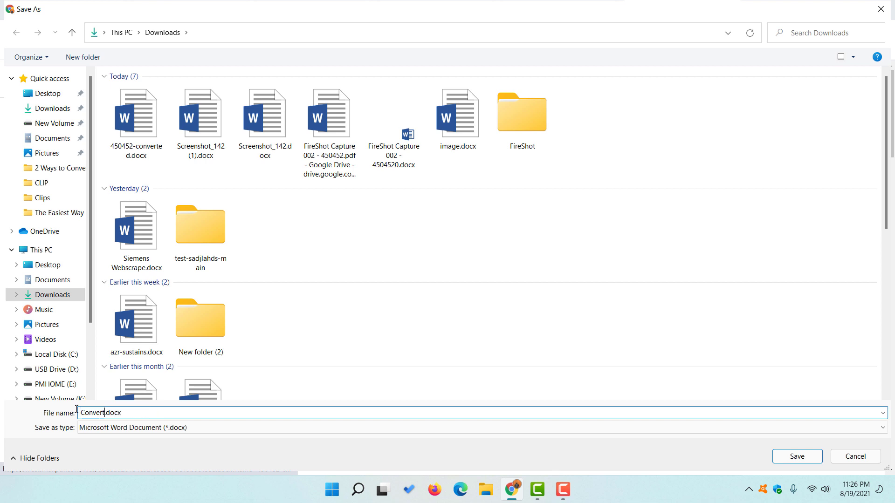
text( to )
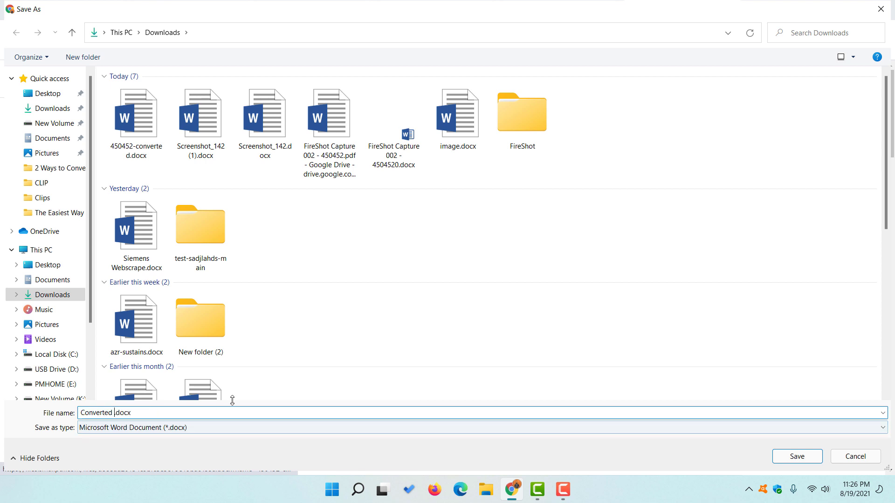
text(Wor)
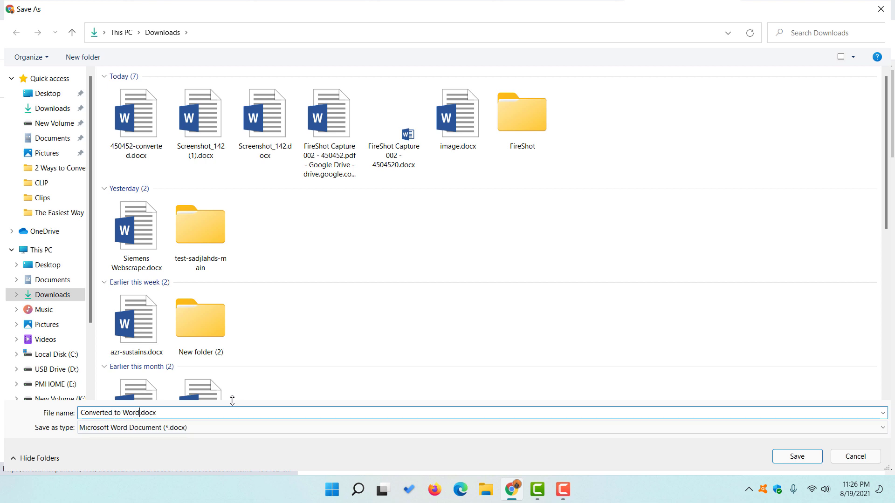
text(d)
click(795, 456)
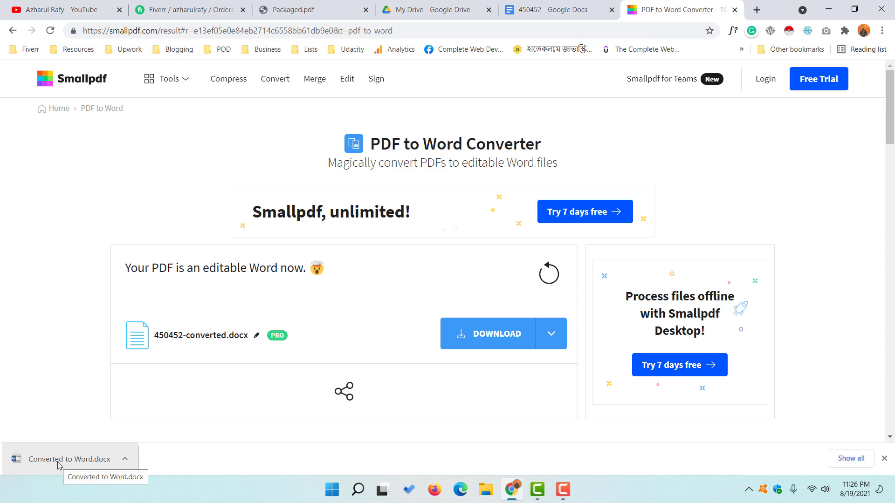
Open Converted to Word.docx from the download bar, dismiss the activation prompt, and enable editing
click(59, 462)
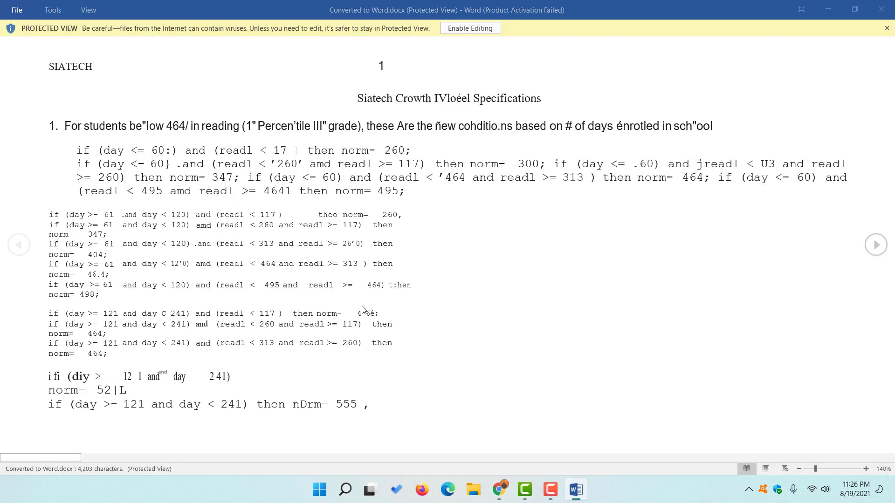
click(573, 361)
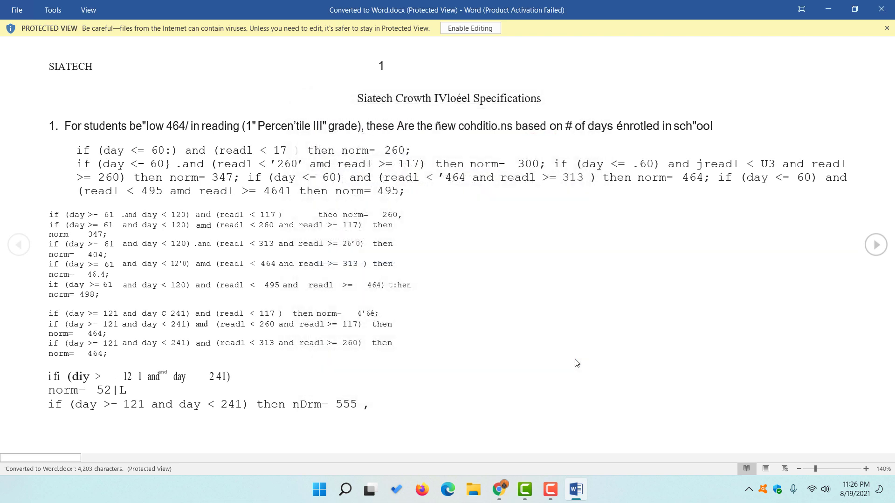
click(470, 29)
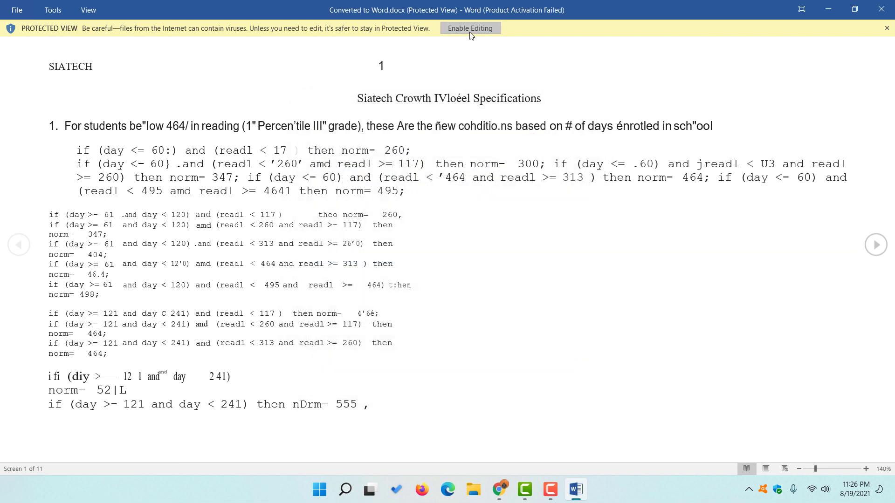
Test that the document is editable by typing 'dadsa' below the last code line
scroll(392, 291, down, 10)
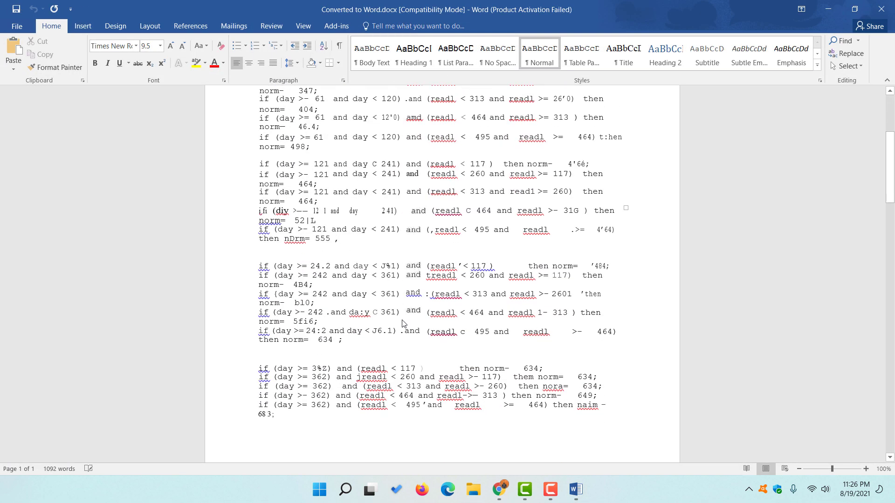
drag(355, 225, 275, 149)
scroll(275, 149, up, 1)
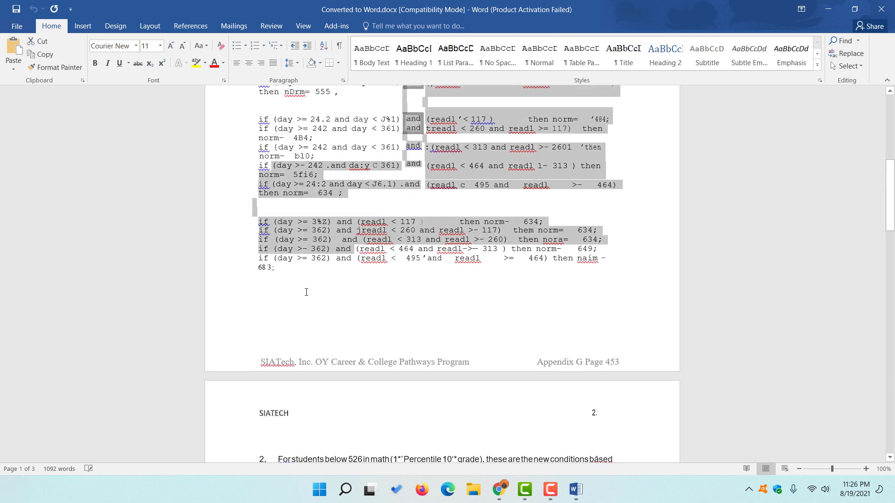
click(300, 272)
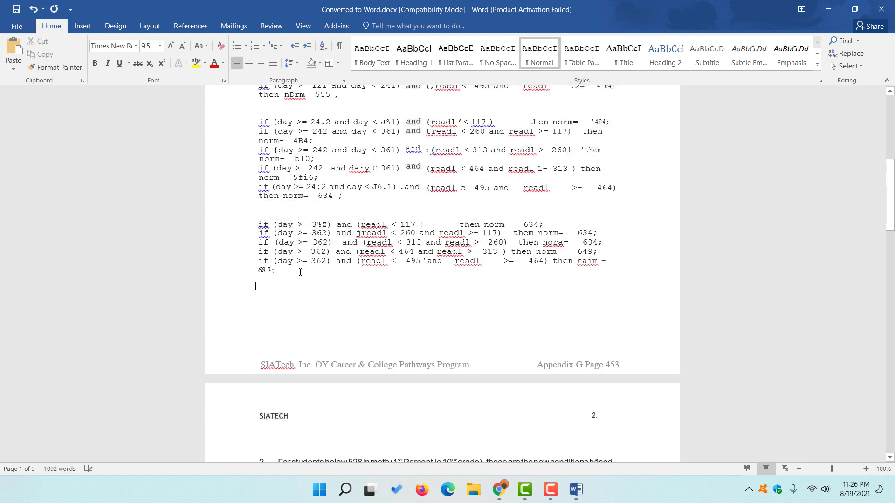
text(dadsa)
Review the pages and select the misread title words 'Crowth IVloéel'
scroll(294, 303, up, 6)
scroll(317, 254, up, 6)
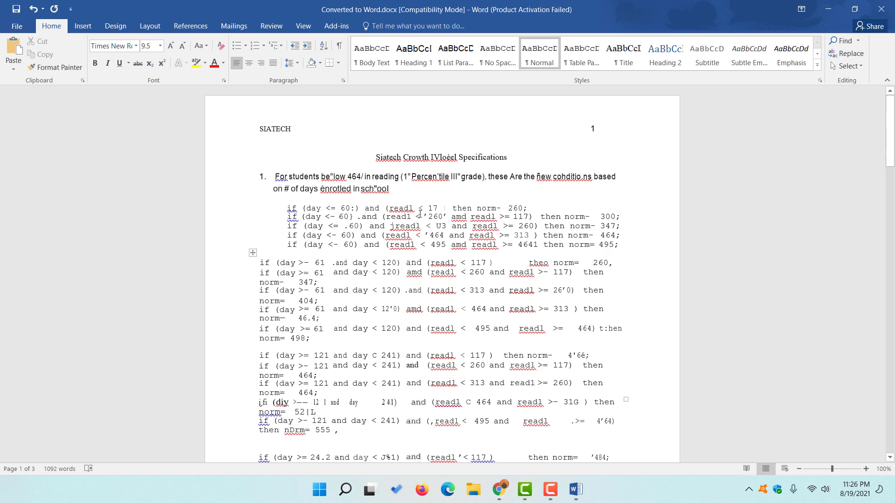
scroll(332, 257, down, 18)
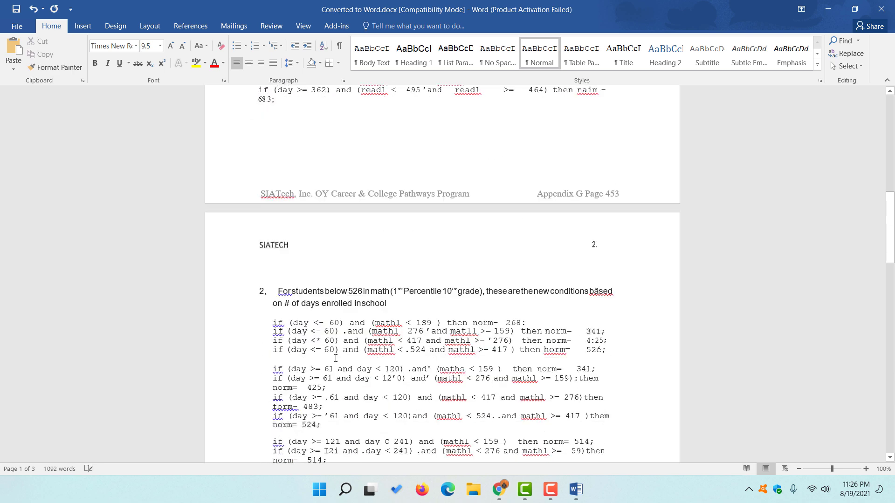
scroll(339, 354, down, 3)
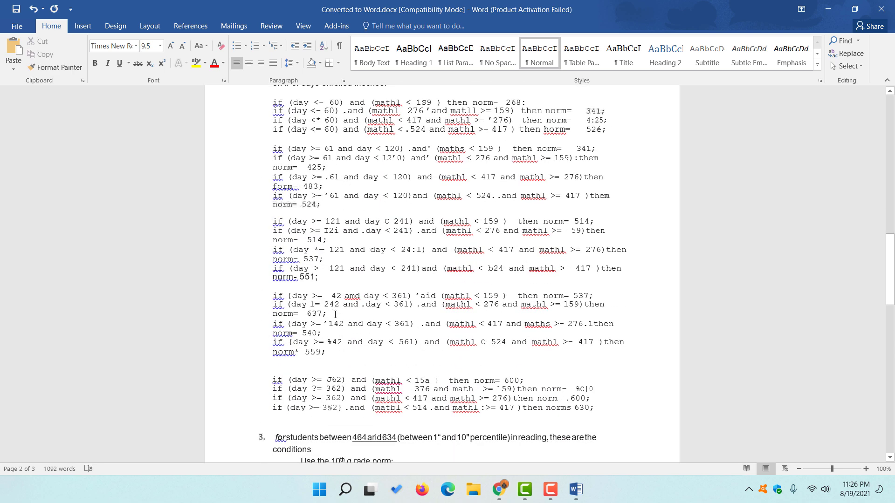
scroll(376, 272, up, 14)
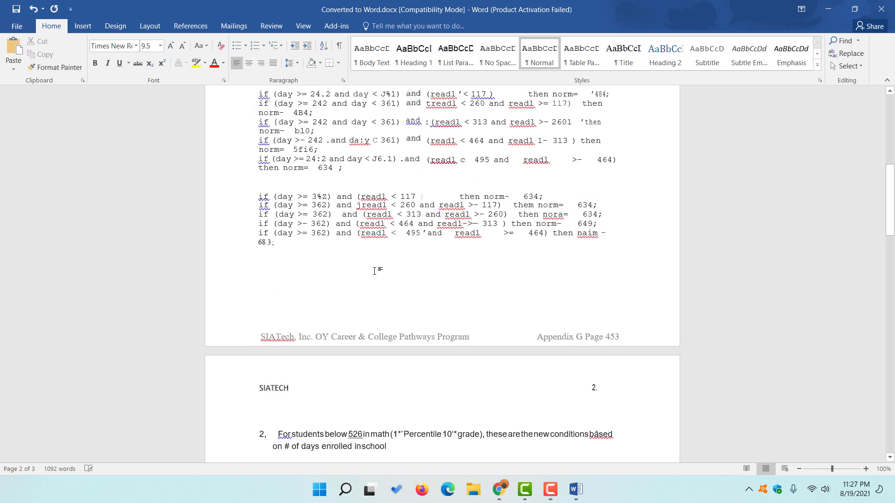
scroll(374, 271, up, 10)
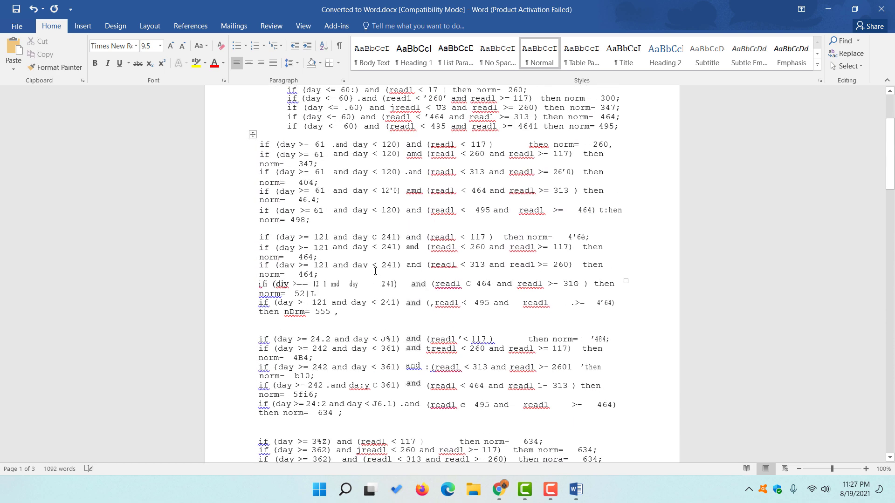
scroll(368, 265, up, 4)
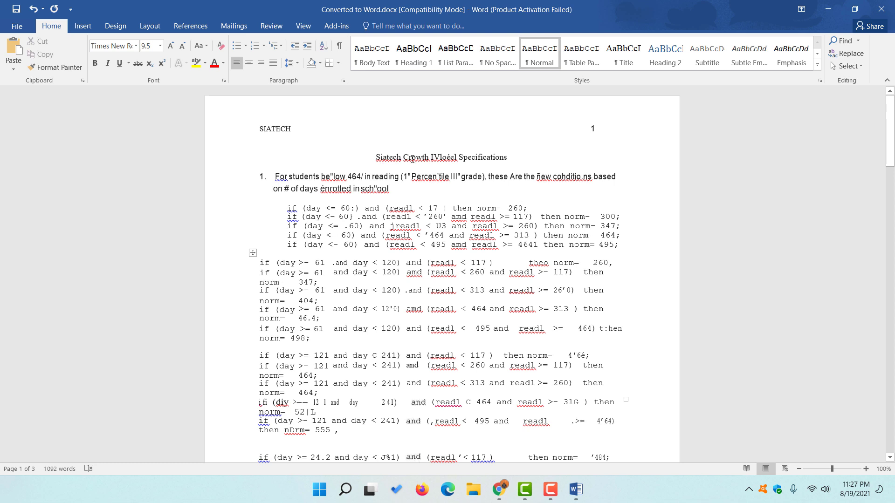
drag(458, 157, 403, 157)
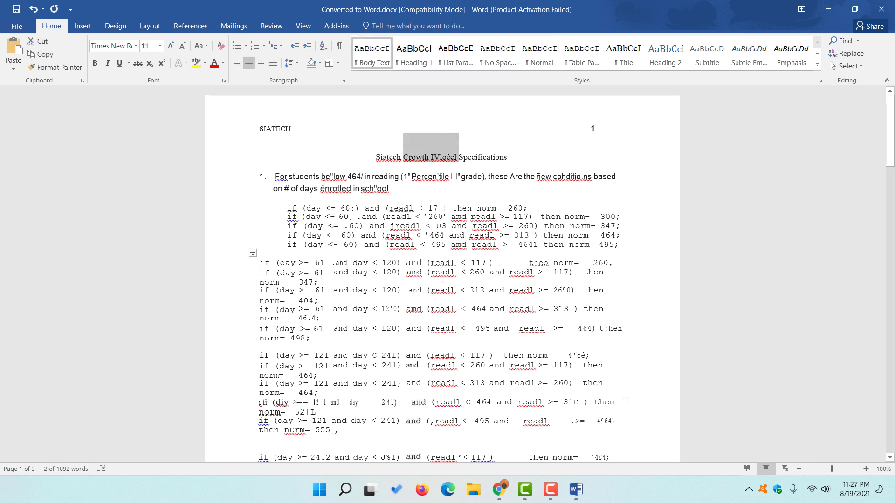
scroll(441, 280, down, 6)
scroll(352, 312, up, 6)
Show the original Packaged.pdf in Chrome on the left and the Word document on the right
click(499, 489)
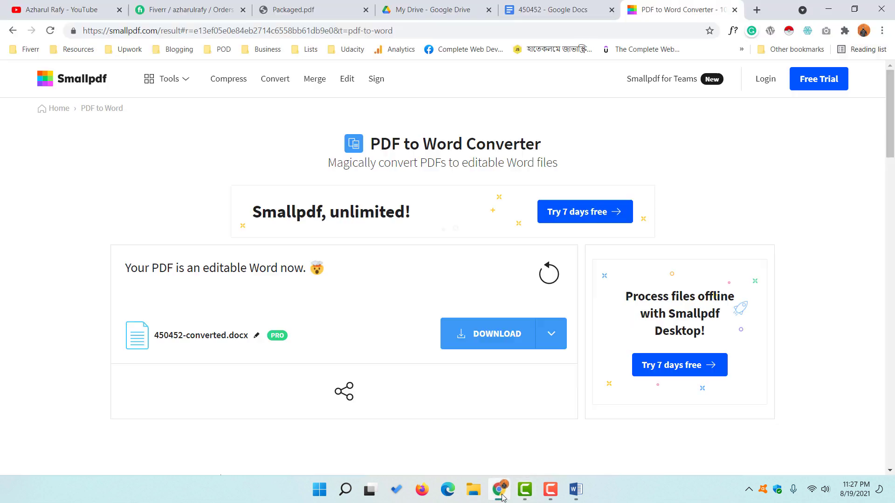
click(338, 6)
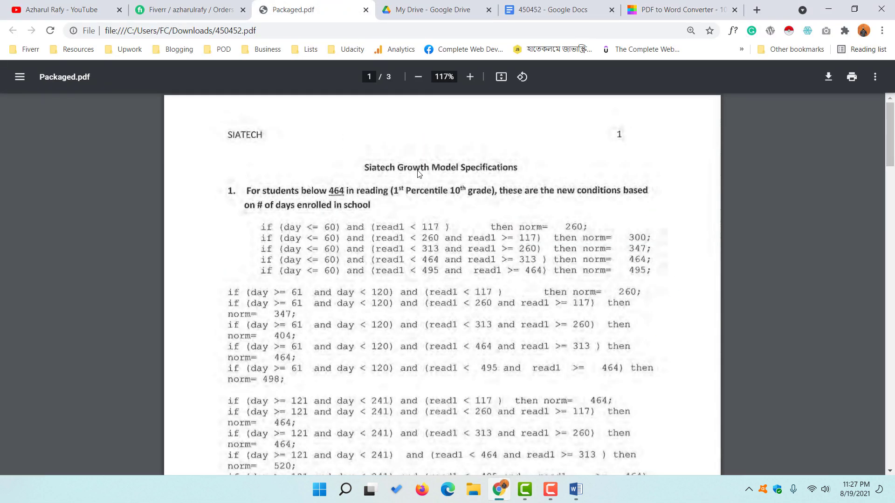
click(576, 490)
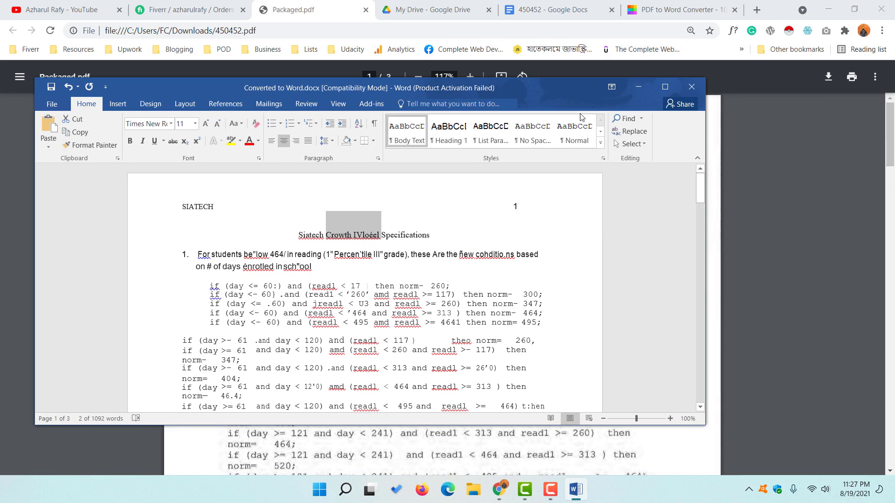
key(super+Right)
click(332, 235)
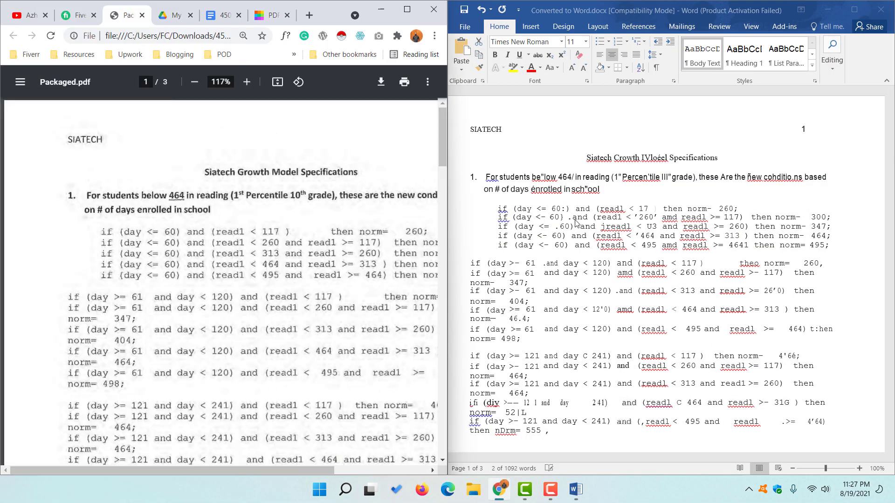
Fix the title by changing 'Crowth' to 'Growth' and 'IVloéel' to 'Model'
click(633, 162)
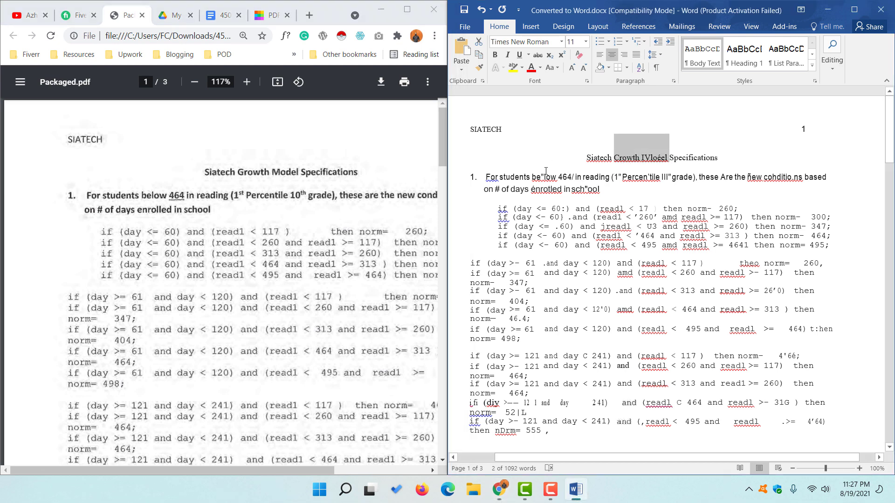
click(619, 166)
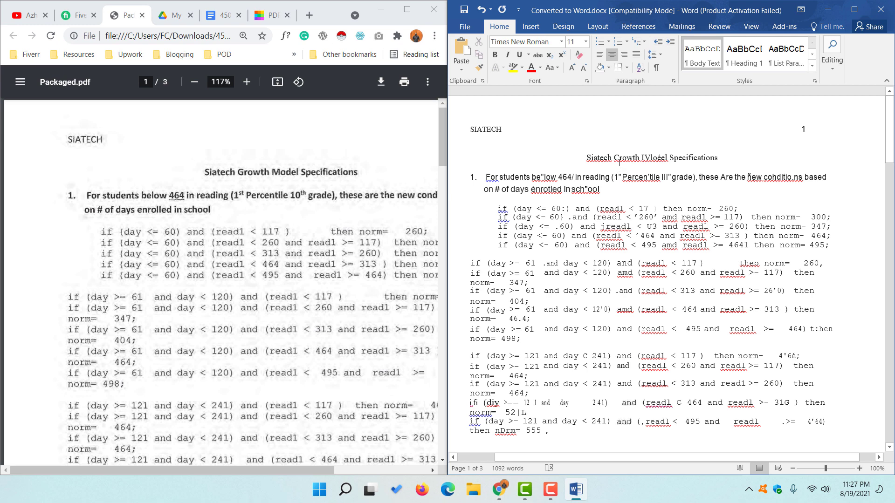
key(BackSpace)
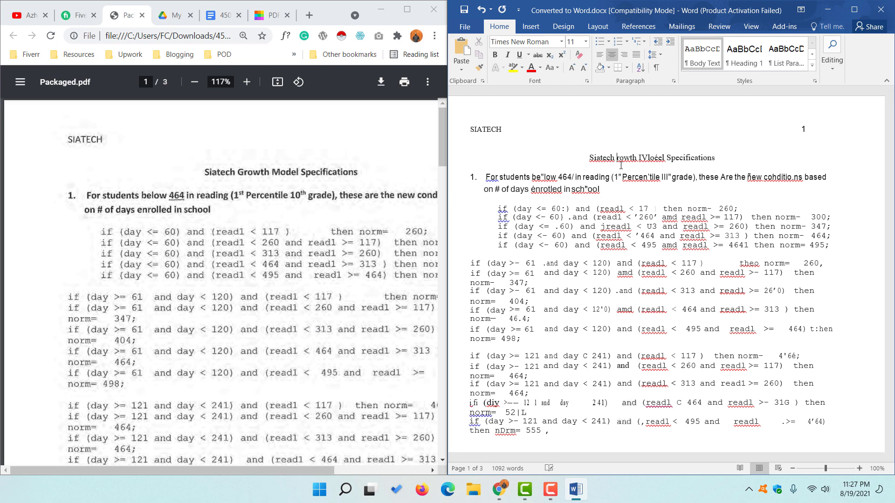
text(G)
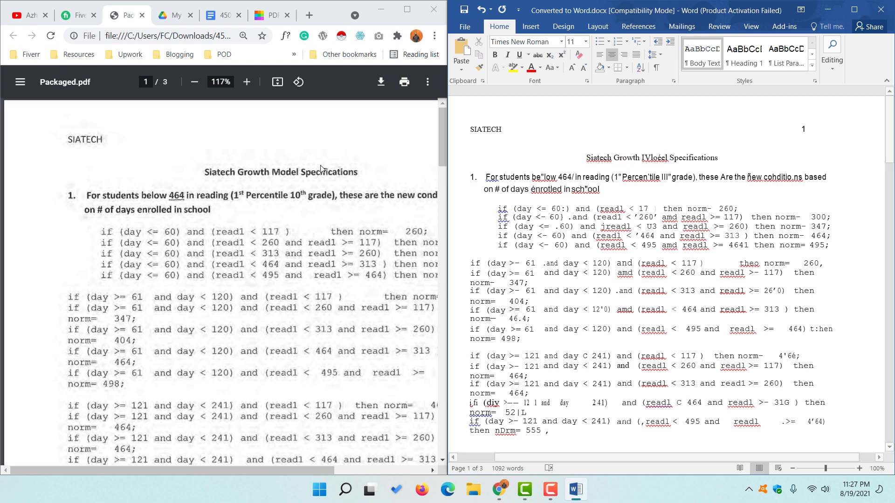
double_click(662, 159)
text(Model)
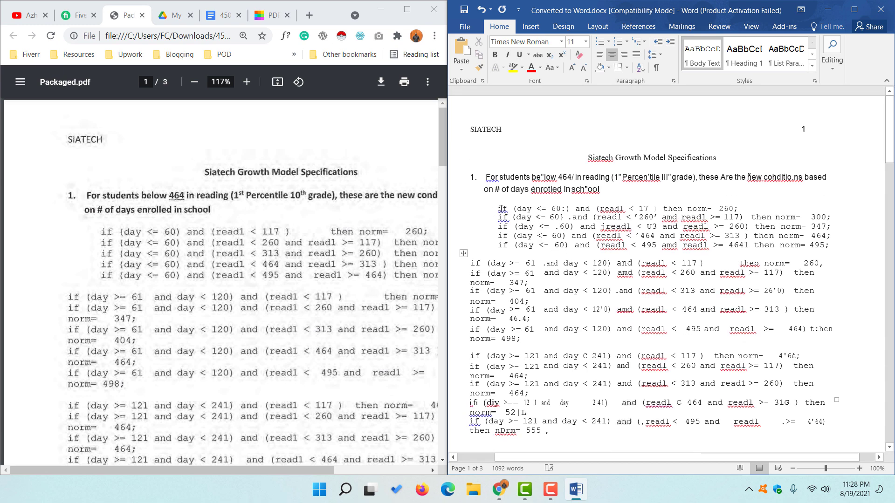
Make the text of the first five code lines black
drag(498, 208, 834, 249)
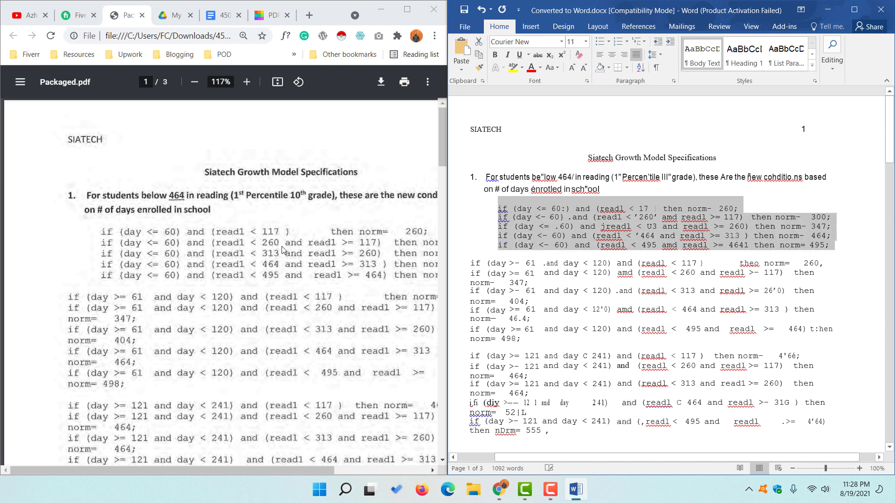
click(540, 67)
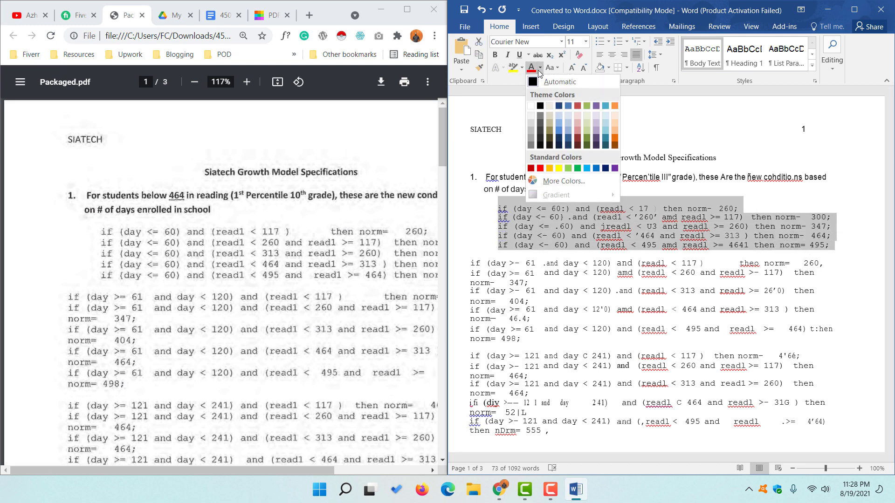
click(540, 107)
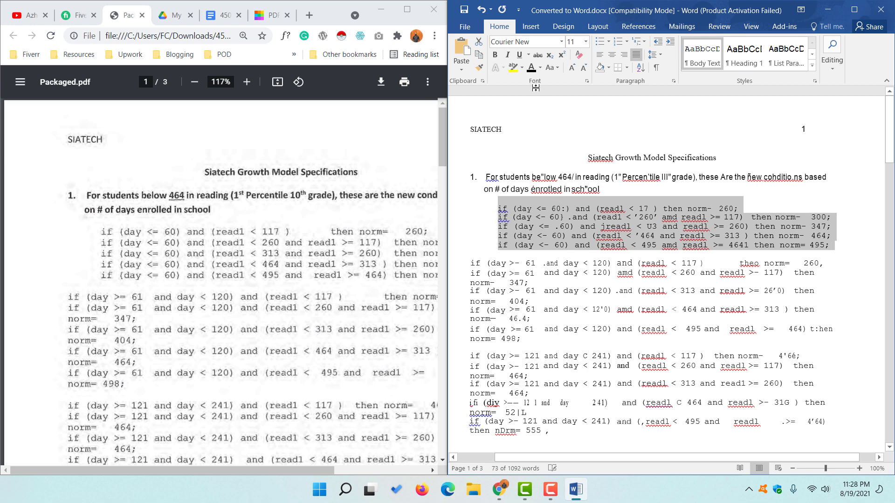
click(540, 68)
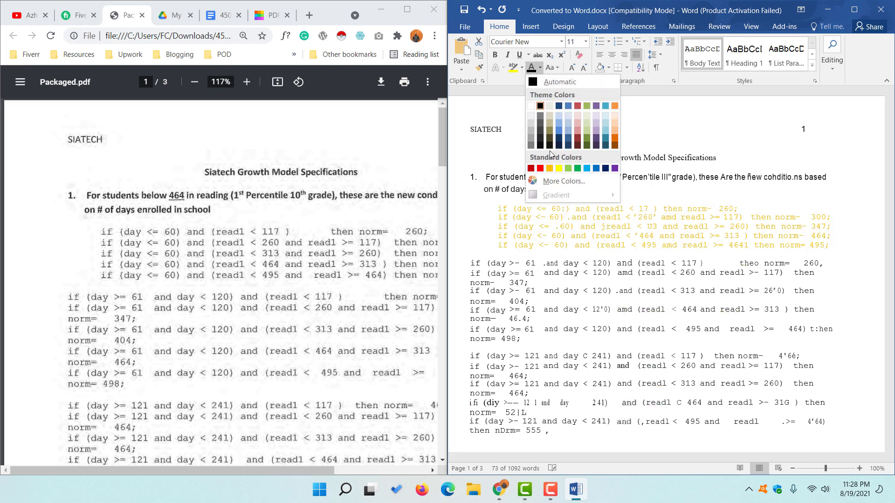
click(540, 106)
click(556, 238)
Maximize Word and change the five code lines from Courier New to Calibri
drag(500, 208, 834, 247)
click(852, 14)
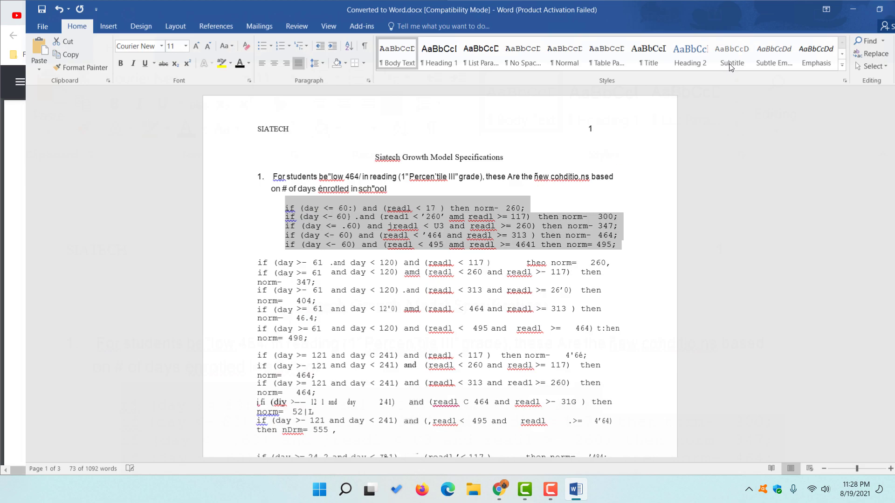
click(136, 46)
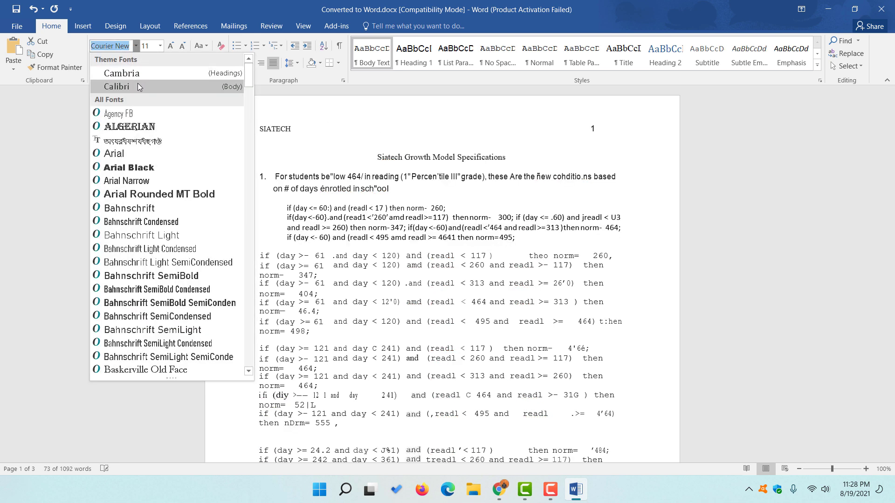
click(137, 84)
click(380, 237)
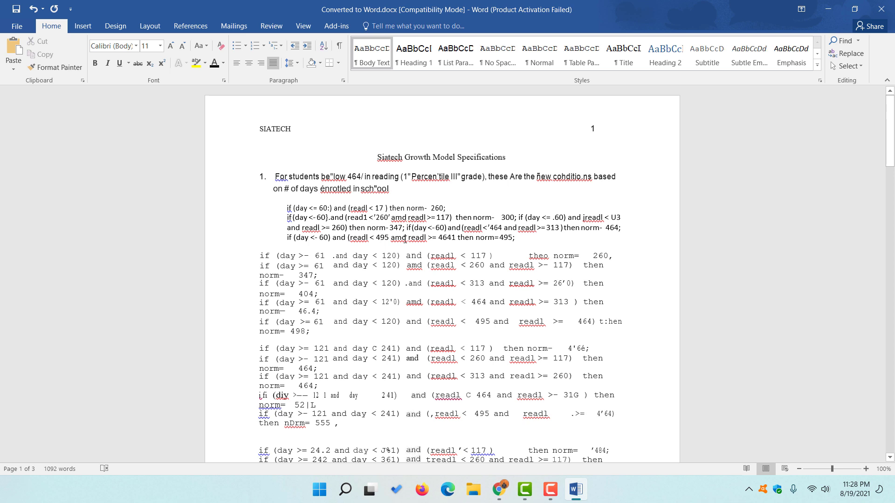